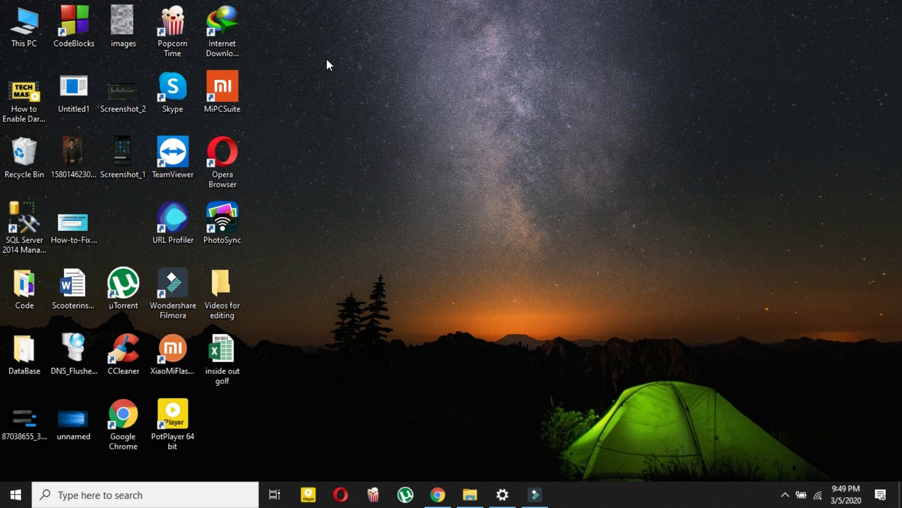
Step: View This PC's system properties, then close the system information window
right_click(36, 28)
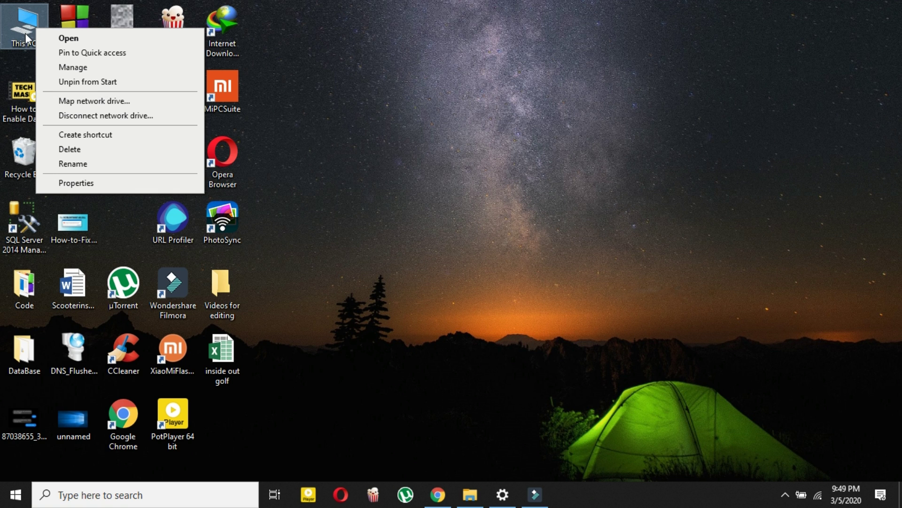
left_click(88, 183)
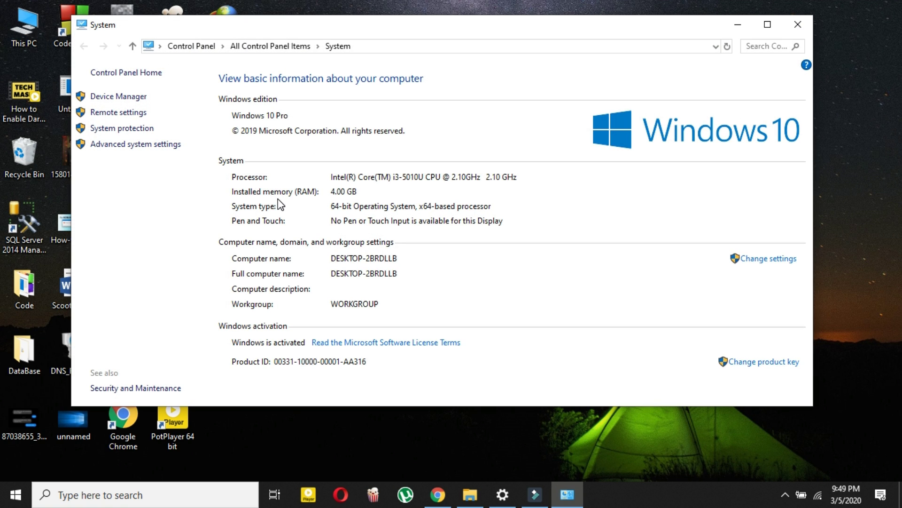
left_click(327, 209)
left_click(799, 21)
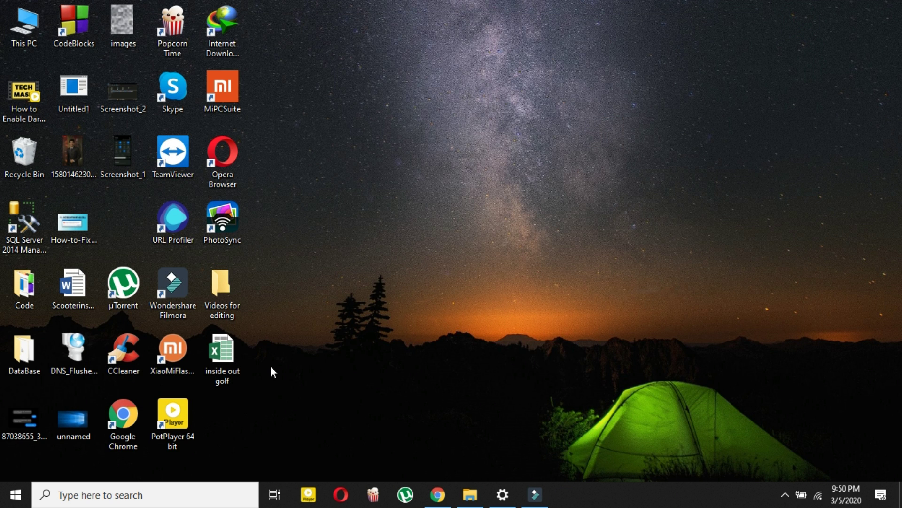
Step: Search Windows for regedit and launch Registry Editor from the results
left_click(179, 494)
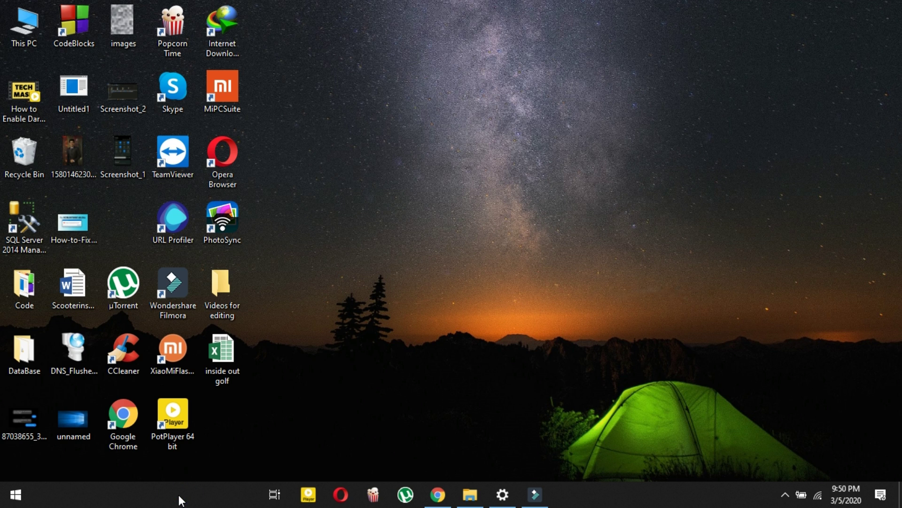
left_click(179, 497)
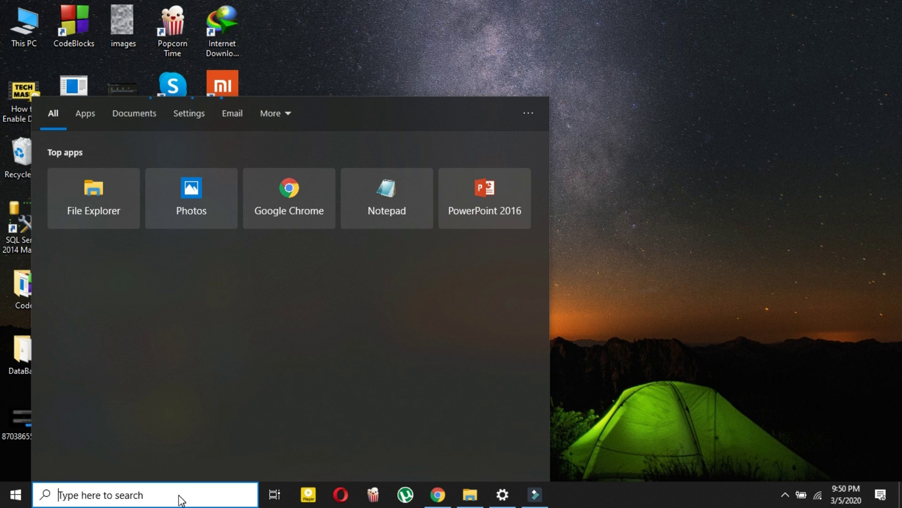
type("r")
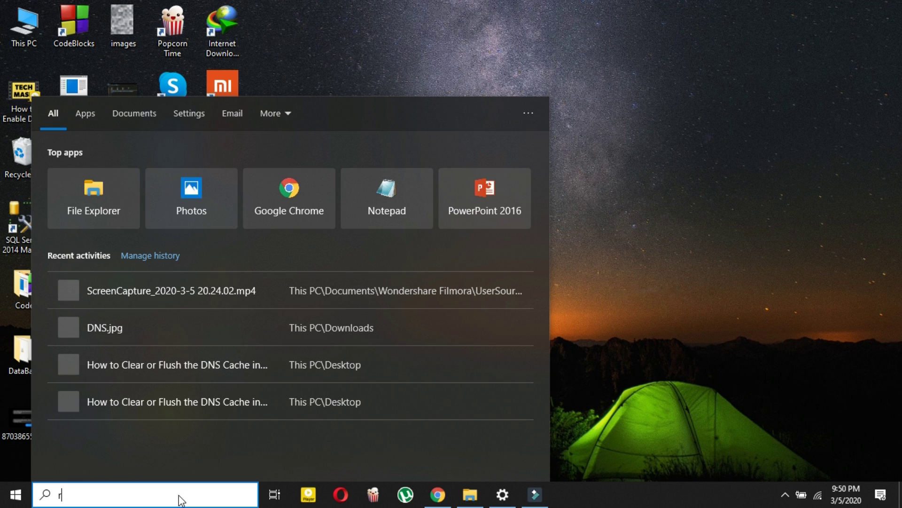
type("eg")
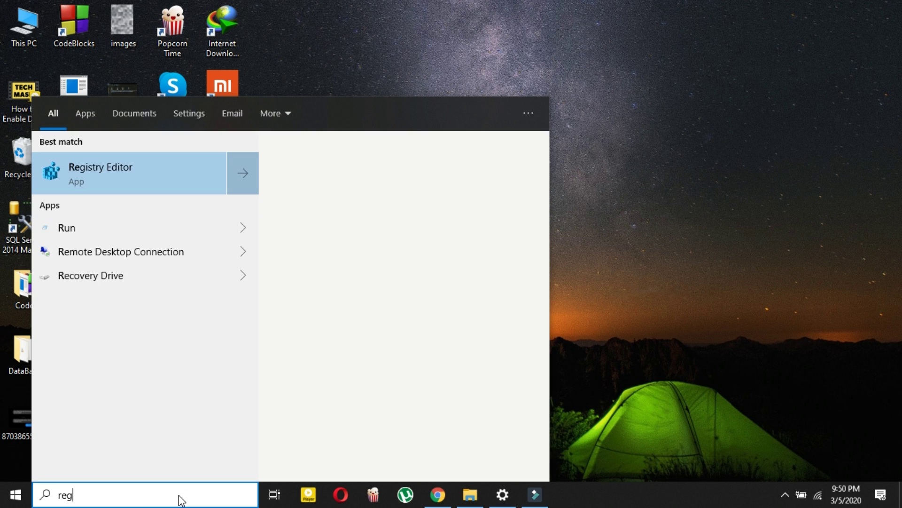
type("e")
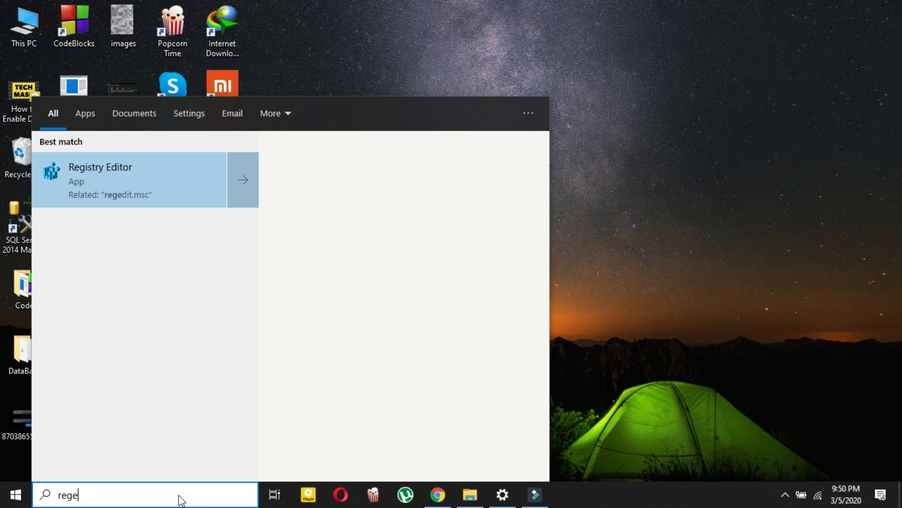
type("dit")
left_click(100, 180)
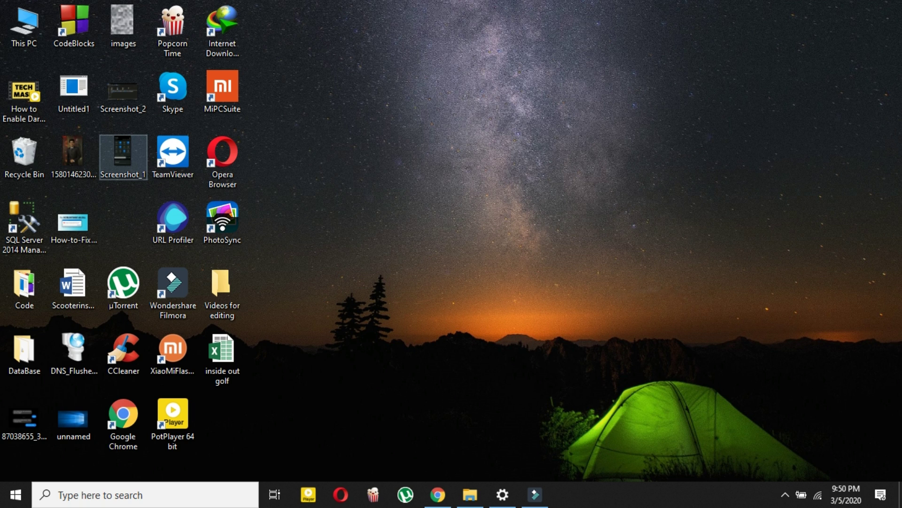
Step: Drill down the registry tree through HKEY_LOCAL_MACHINE, SOFTWARE, Microsoft and Windows
left_click(360, 326)
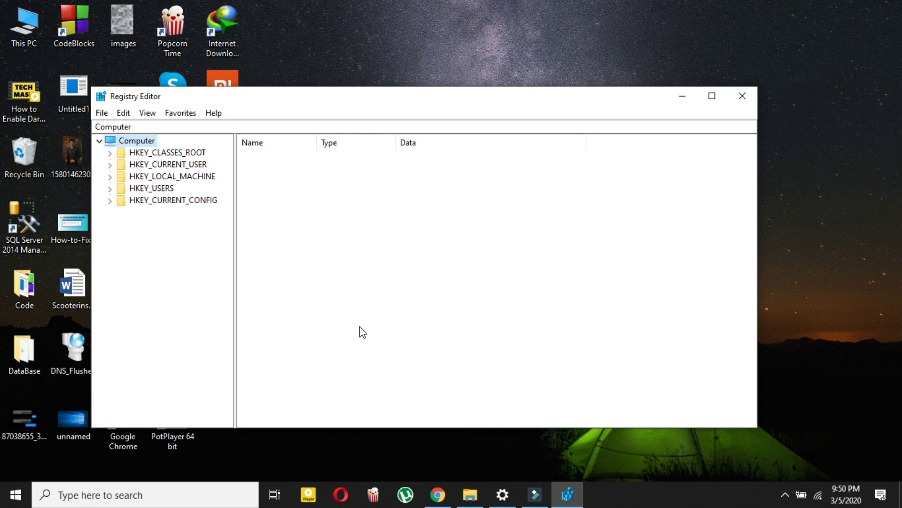
left_click(111, 176)
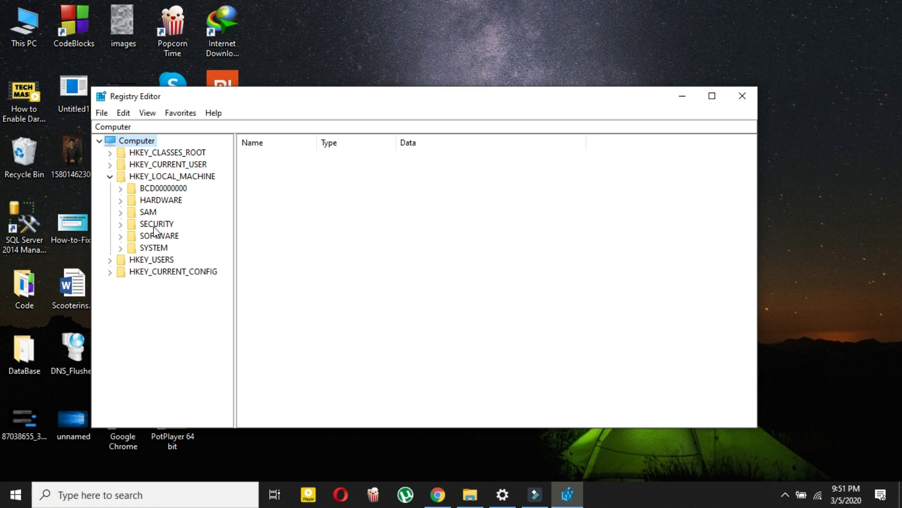
left_click(121, 236)
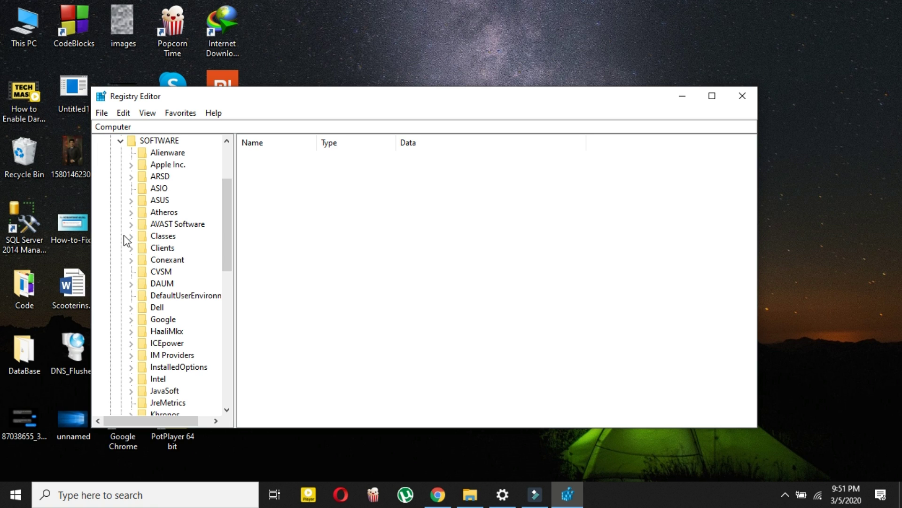
left_click_drag(229, 228, 229, 285)
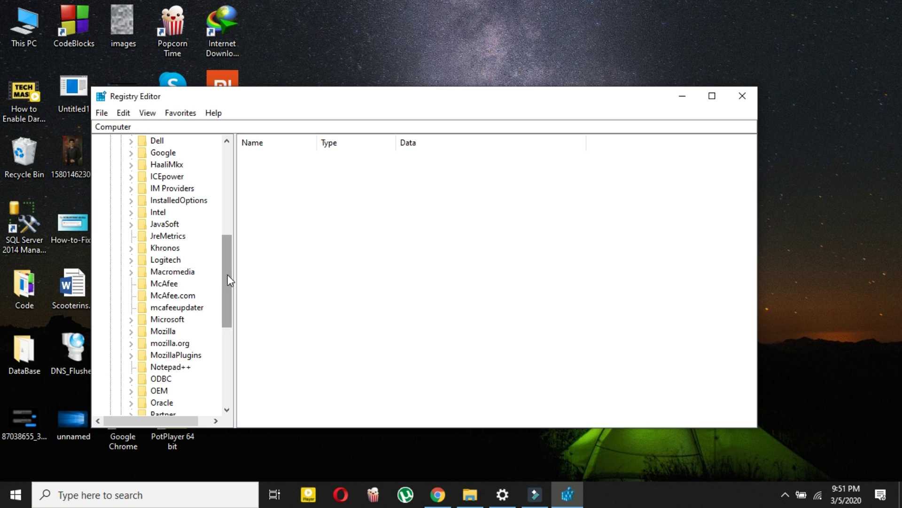
left_click(130, 319)
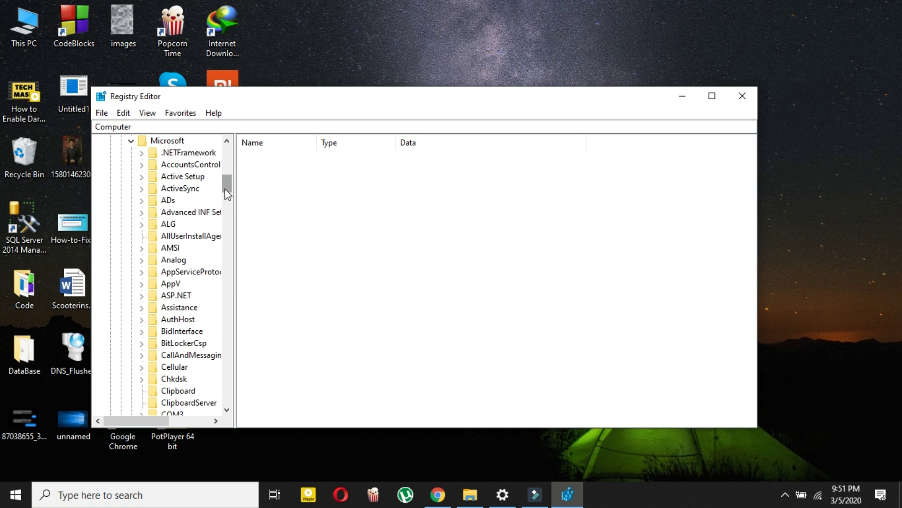
left_click_drag(225, 189, 229, 363)
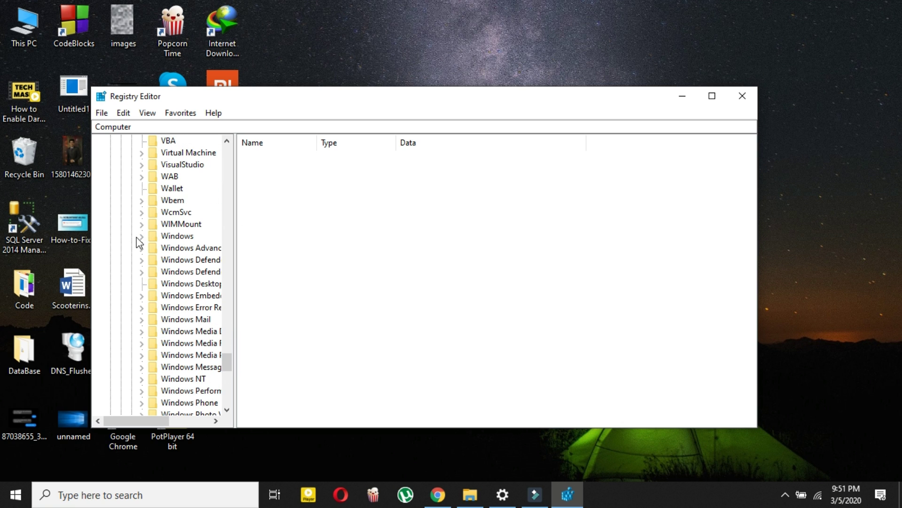
left_click(142, 238)
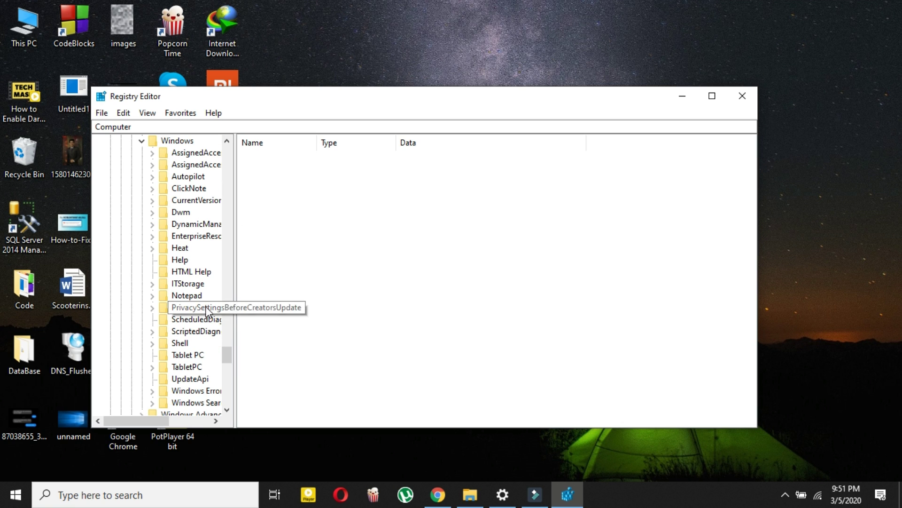
Step: Add a new subkey 'Windows Update' under the Windows key
left_click(173, 142)
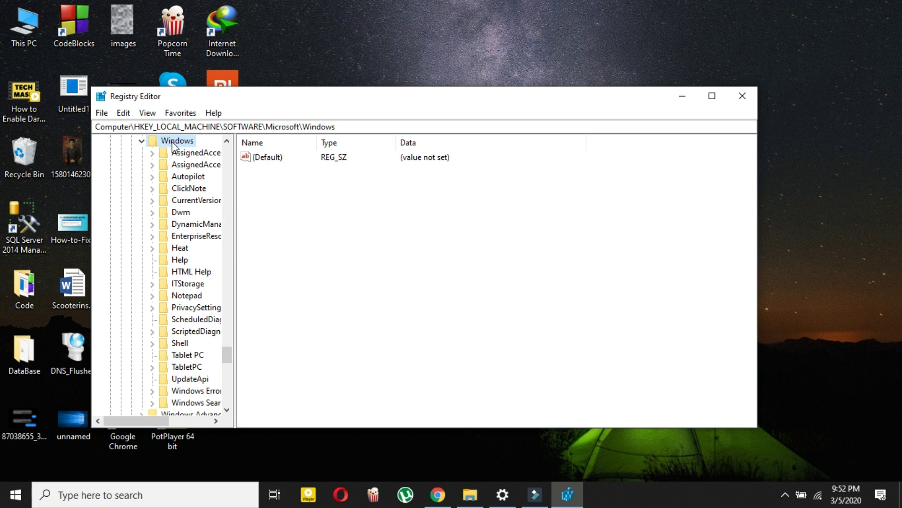
right_click(173, 141)
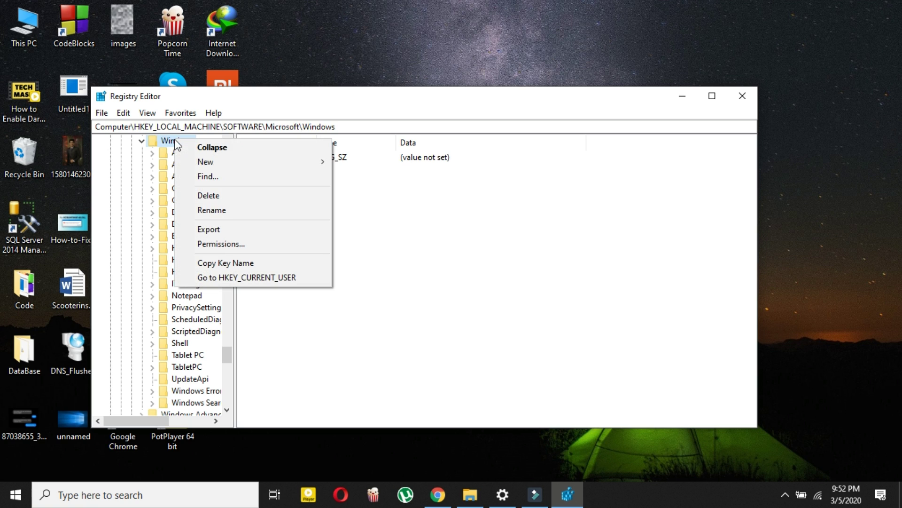
mouse_move(254, 162)
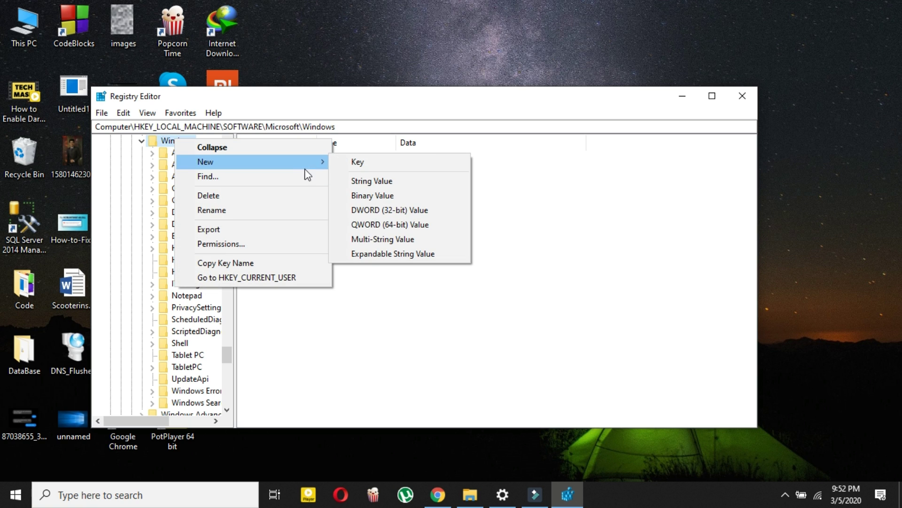
left_click(354, 164)
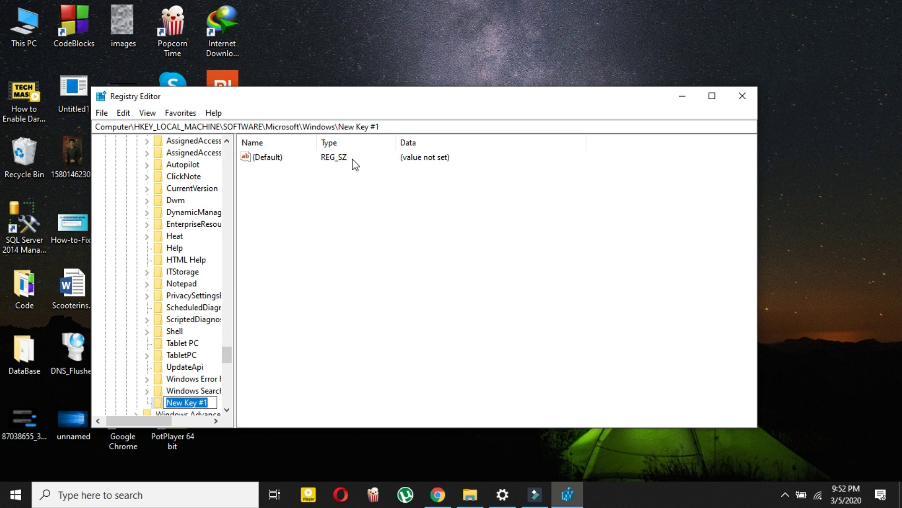
type("Win")
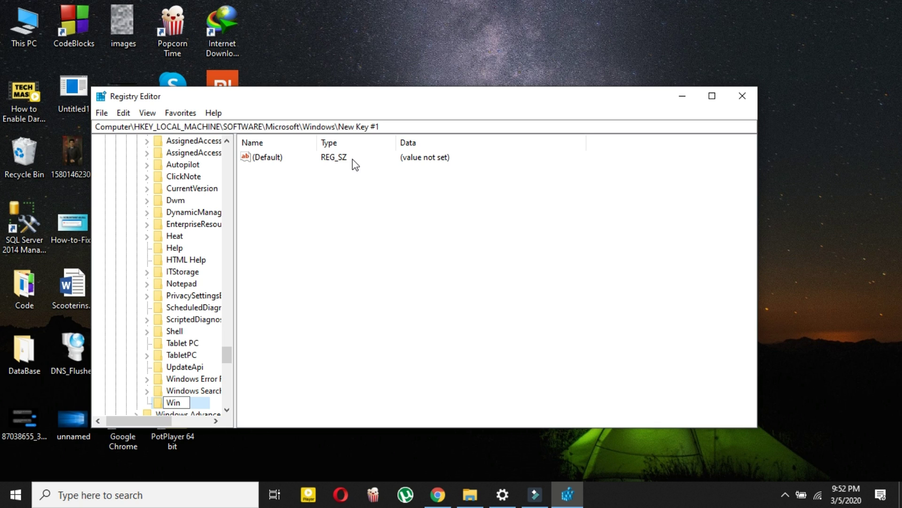
type("dows Updatee")
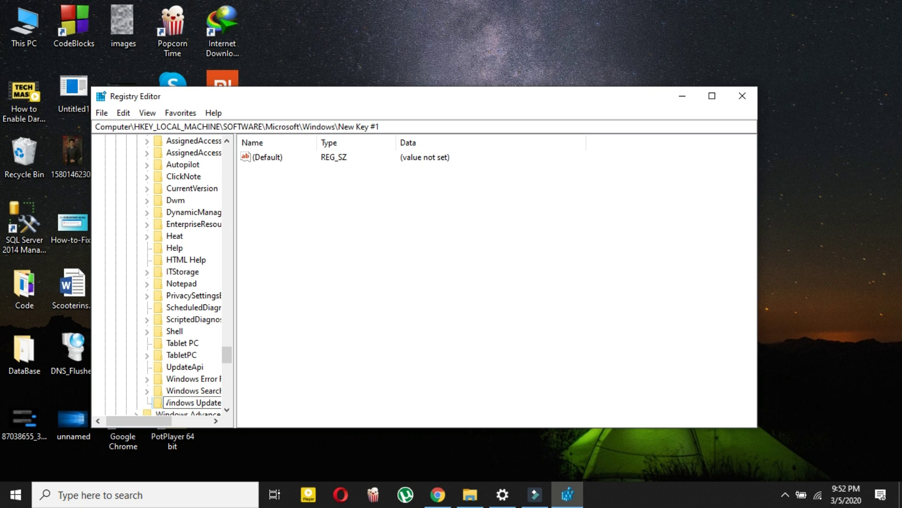
key("Return")
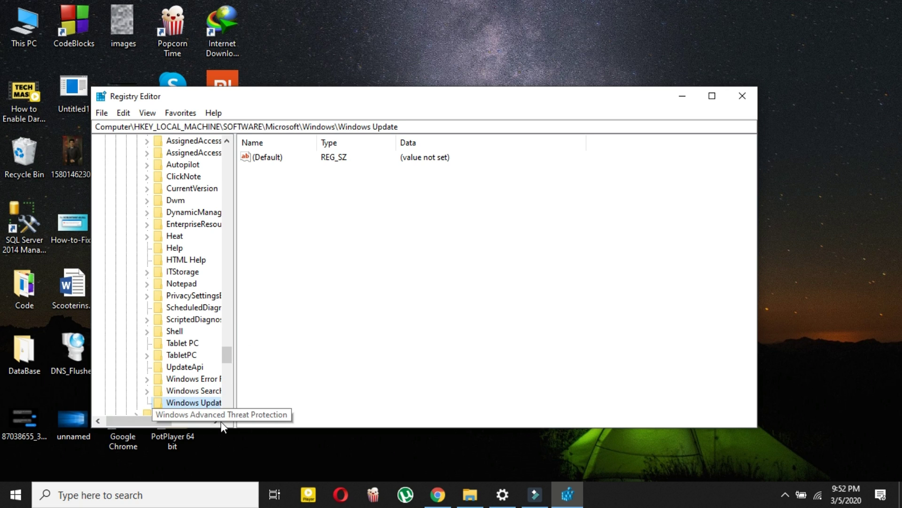
Step: Add a new subkey 'AU' under the Windows Update key
right_click(195, 408)
mouse_move(240, 294)
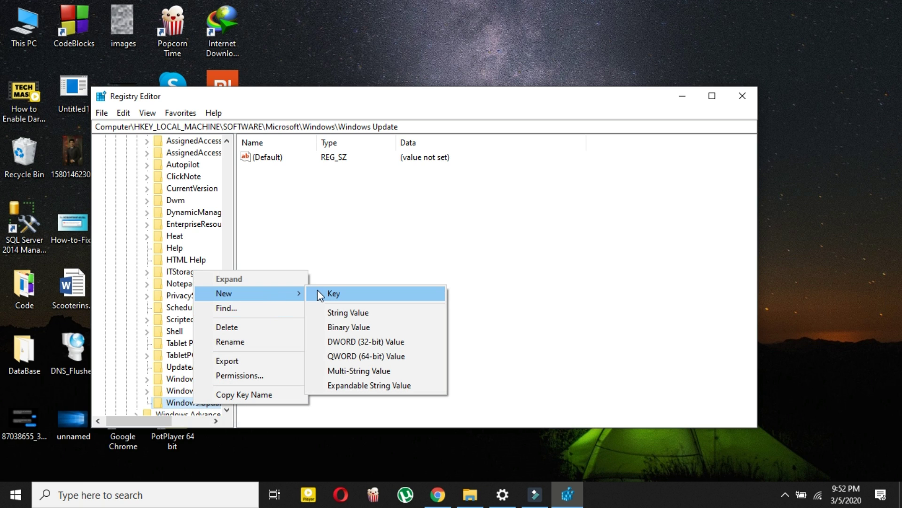
left_click(318, 293)
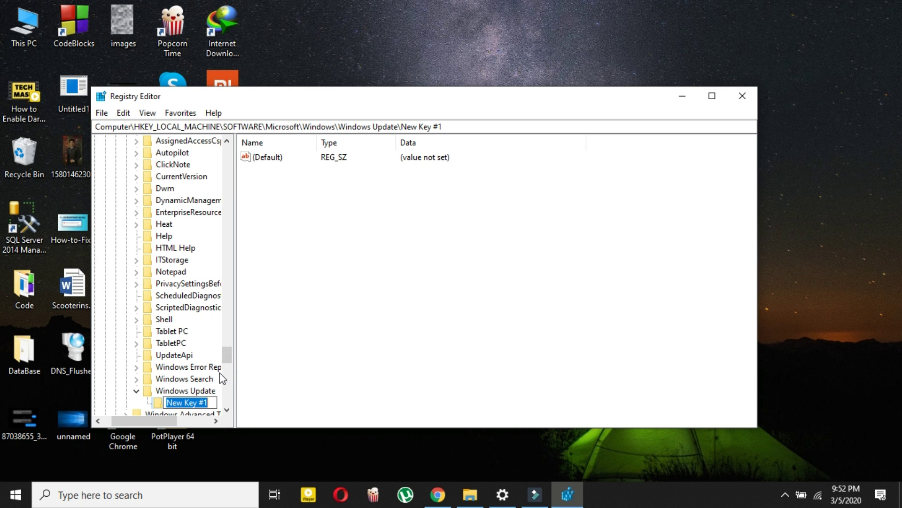
type("A")
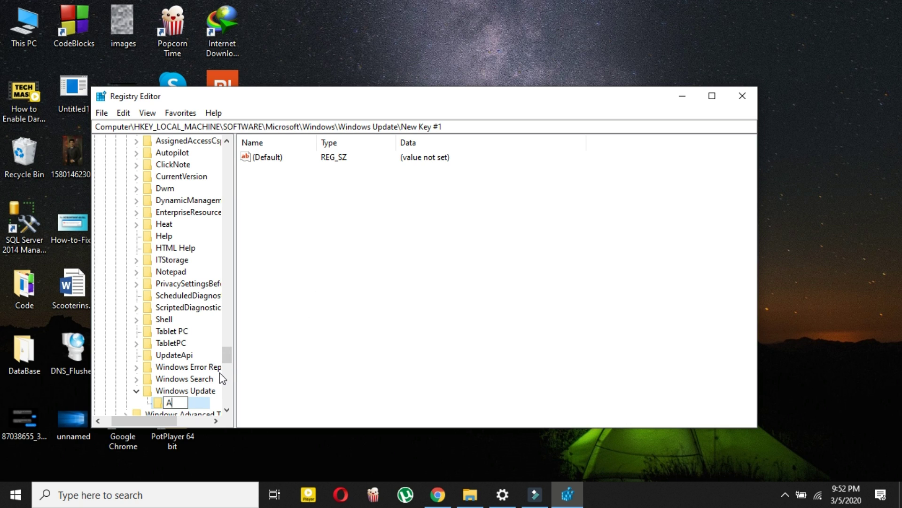
type("U")
key("Return")
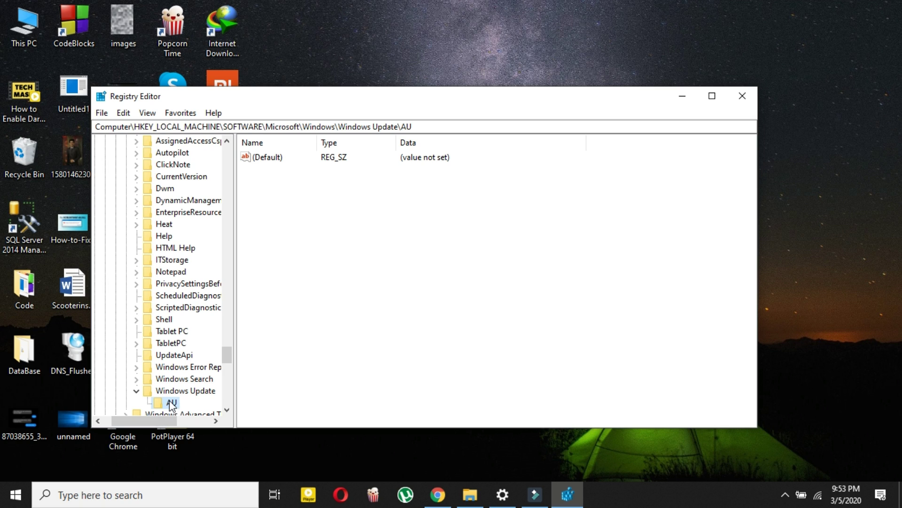
Step: Create a QWORD (64-bit) value 'NoAutoRebootWithLoggedOnUser' in the AU key
right_click(170, 400)
mouse_move(212, 289)
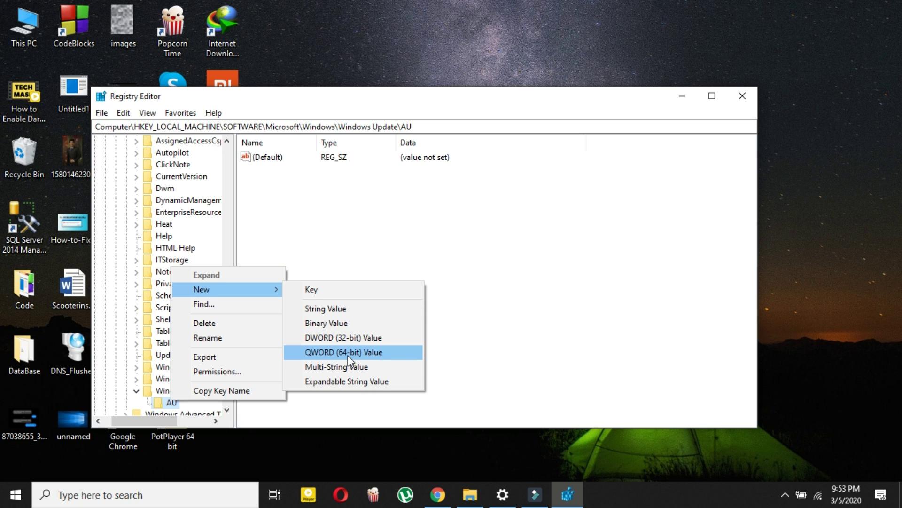
left_click(352, 353)
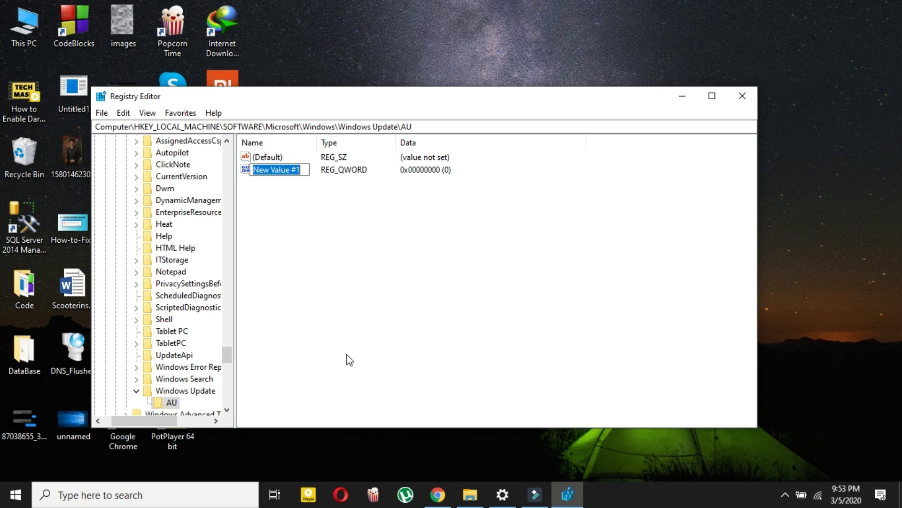
type("No")
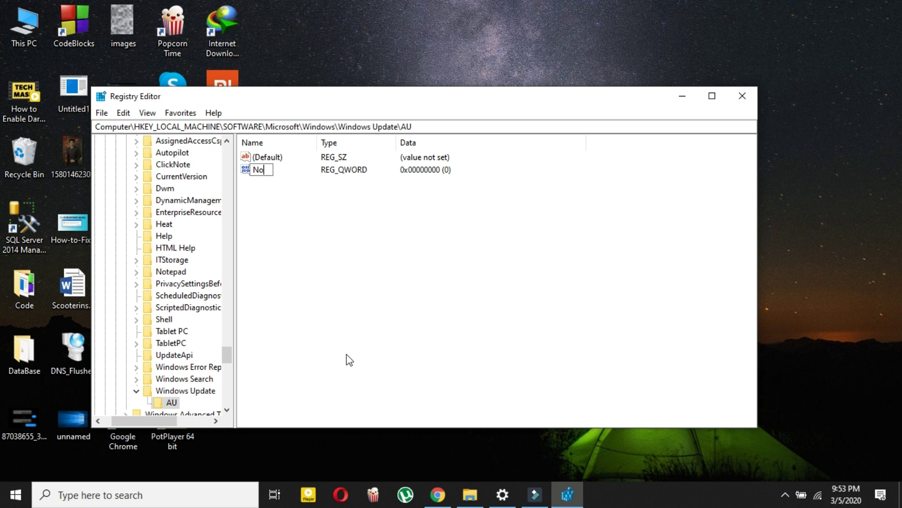
type("Auto")
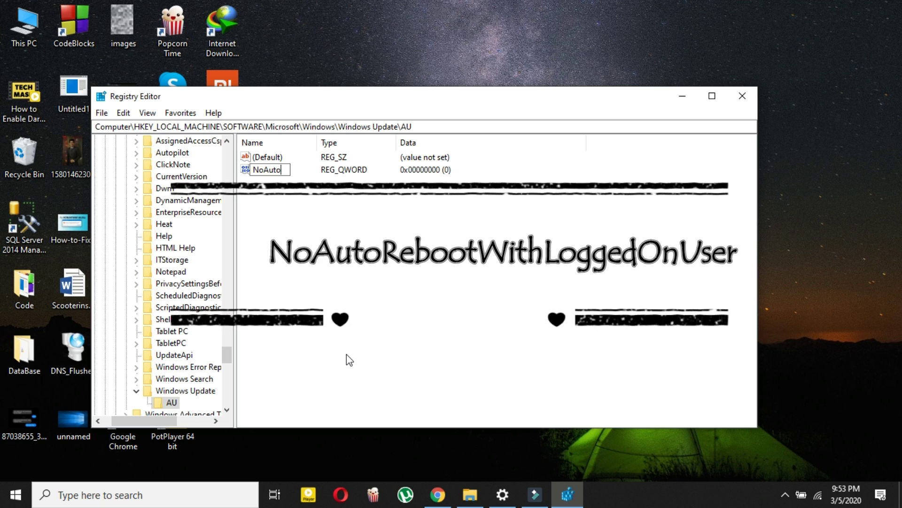
type("R")
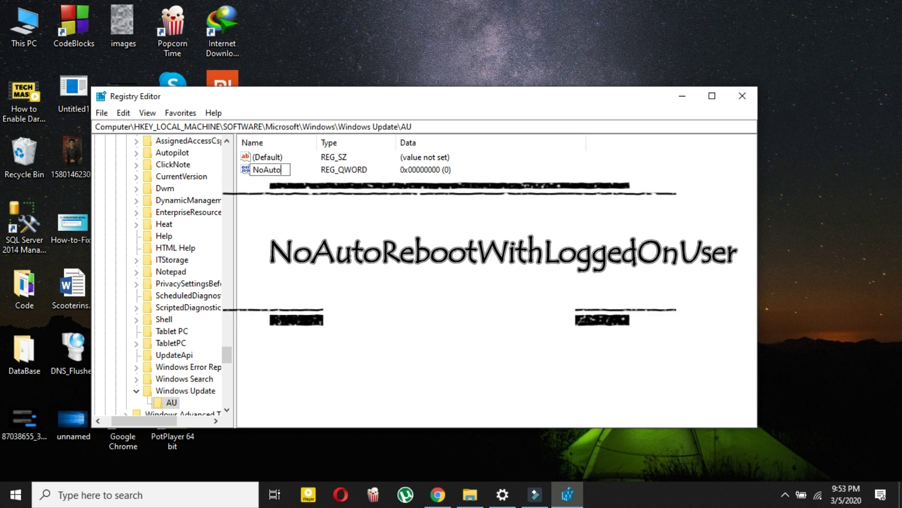
type("eboot")
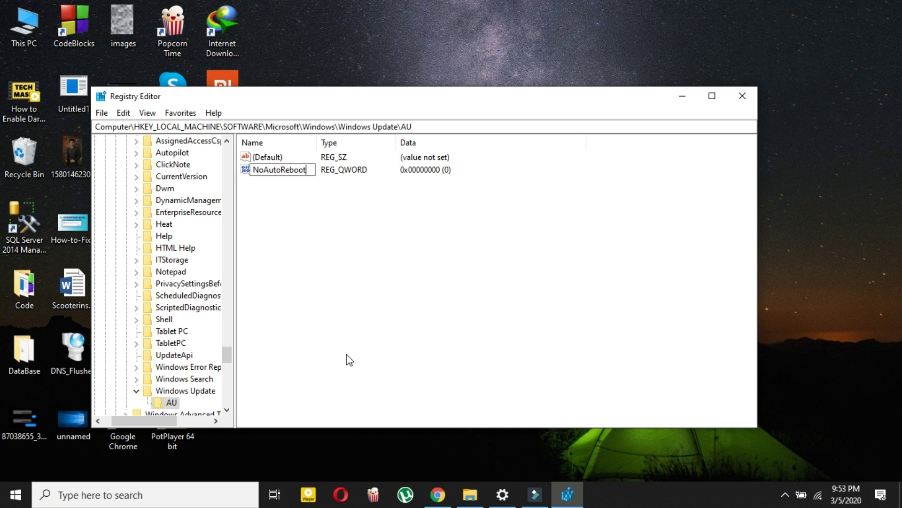
type("WithLoggedOnUser")
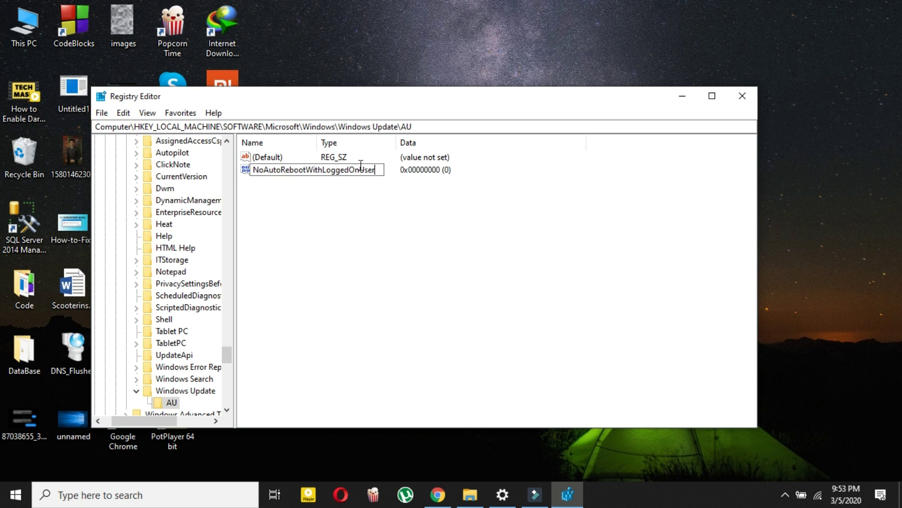
left_click(402, 170)
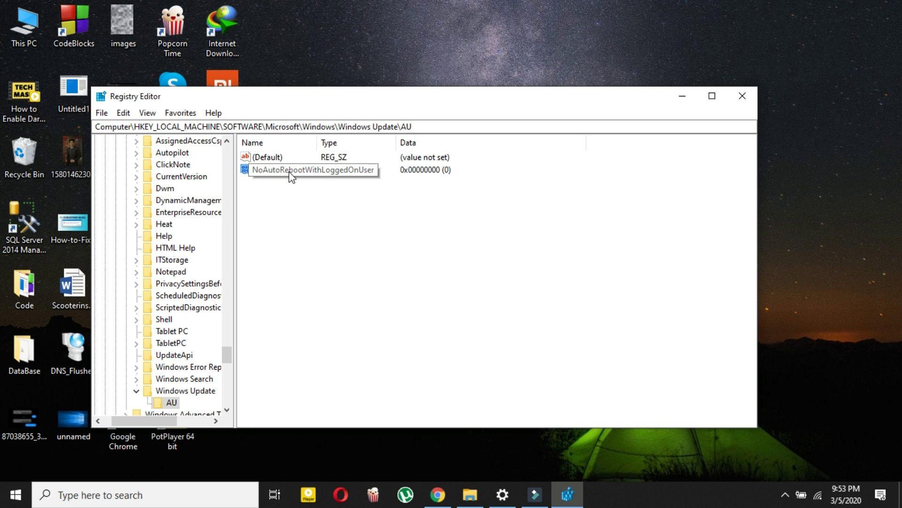
Step: Change NoAutoRebootWithLoggedOnUser's value data from 0 to 1
right_click(275, 175)
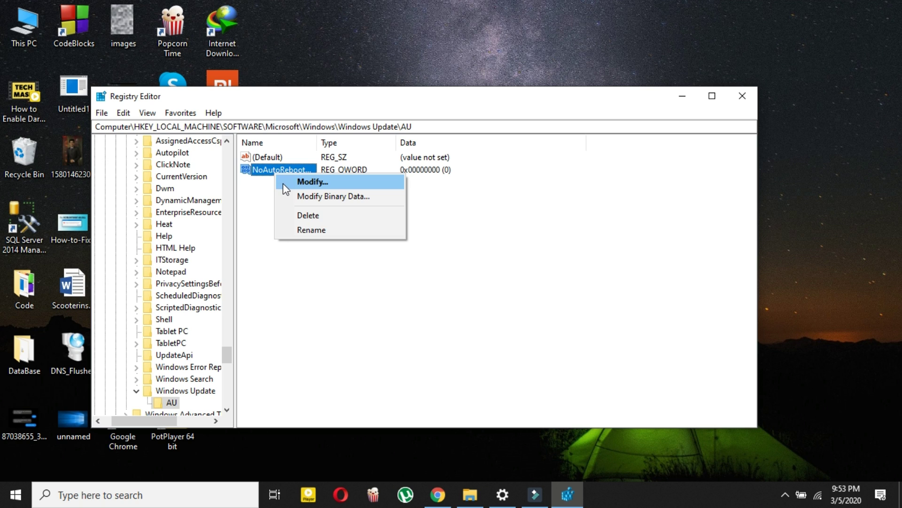
left_click(283, 182)
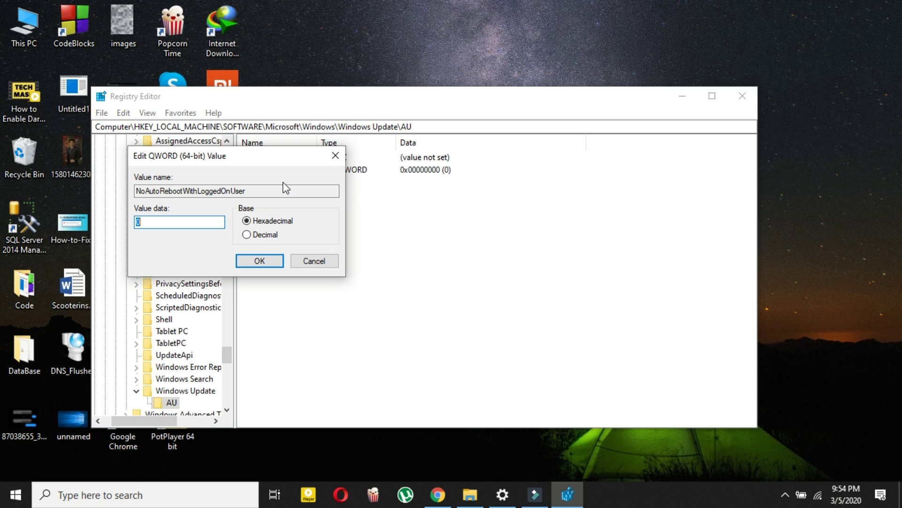
type("1")
left_click(247, 260)
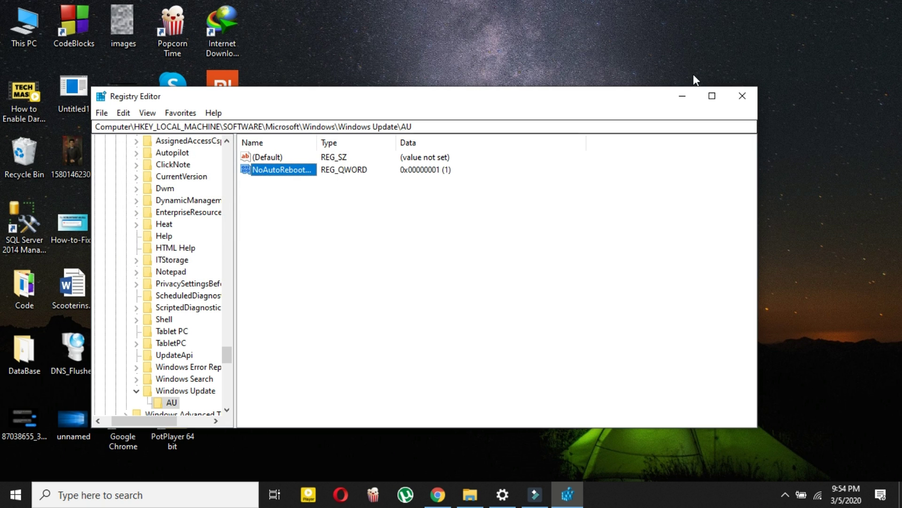
left_click(737, 101)
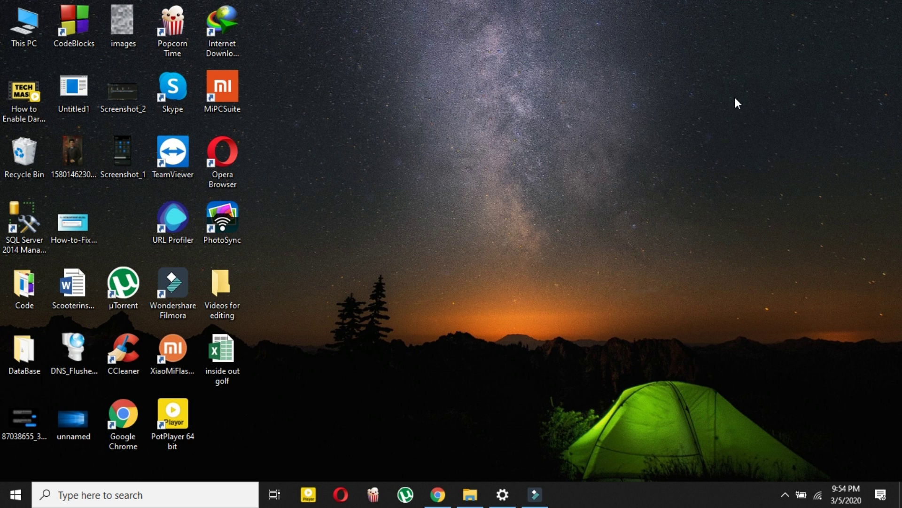